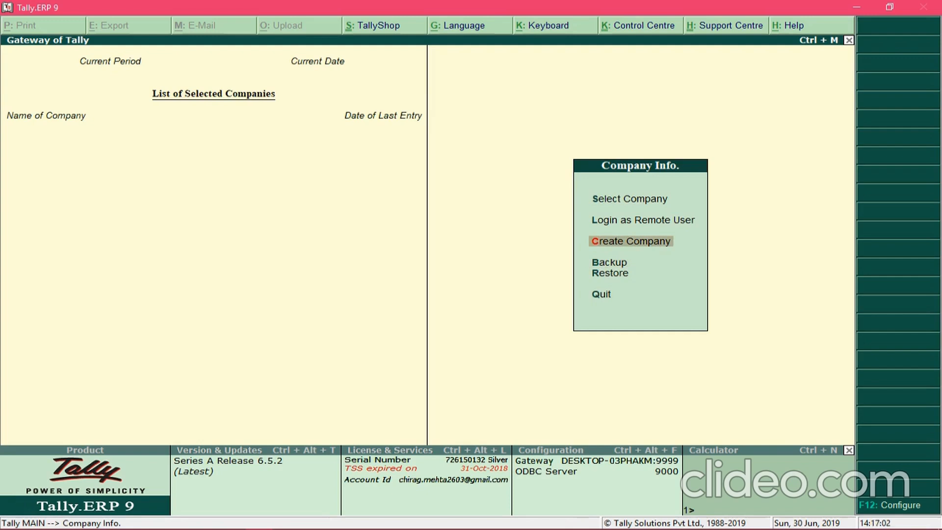
# Browse the Company Info options on the Gateway of Tally
pyautogui.press('Up')
pyautogui.press('Up')
# Start Create Company and replace the default data directory with D:\
pyautogui.press('Down')
pyautogui.press('Down')
pyautogui.press('Down')
pyautogui.press('Down')
pyautogui.press('Down')
pyautogui.press('Return')
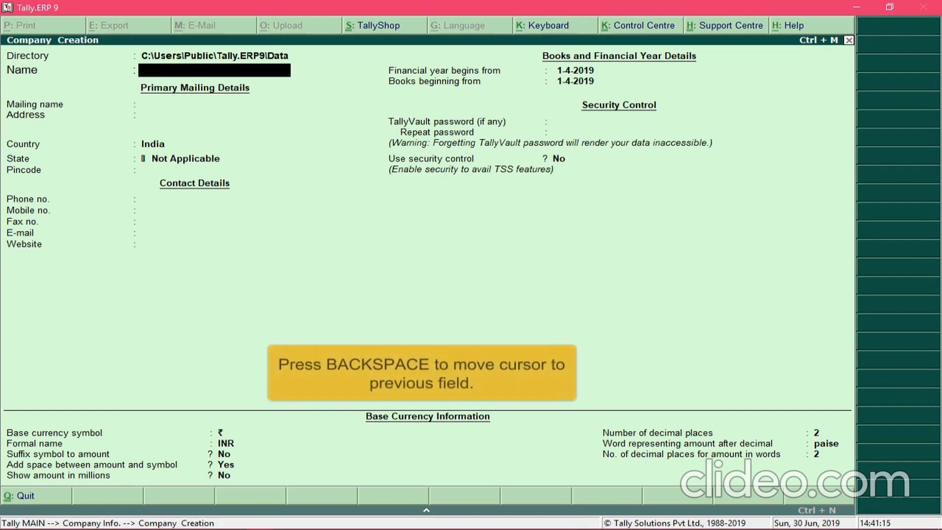
pyautogui.press('BackSpace')
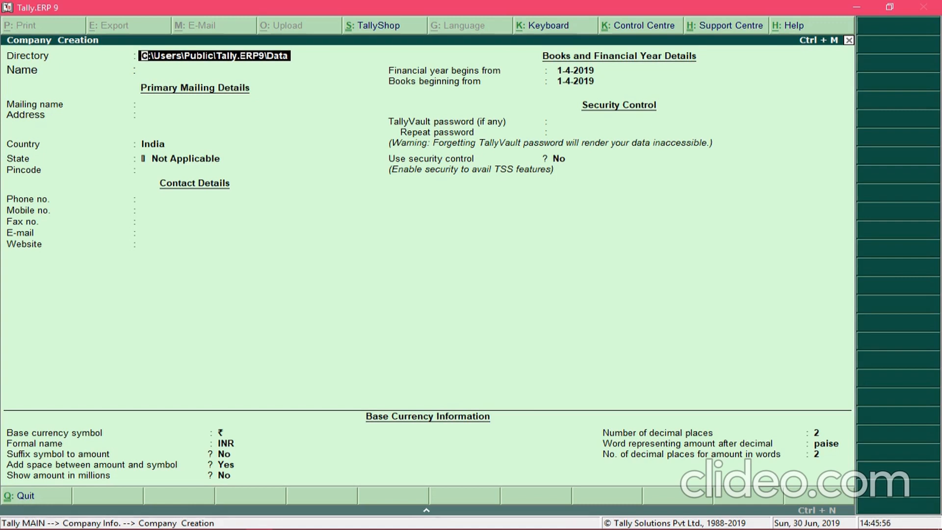
pyautogui.write('D:\\')
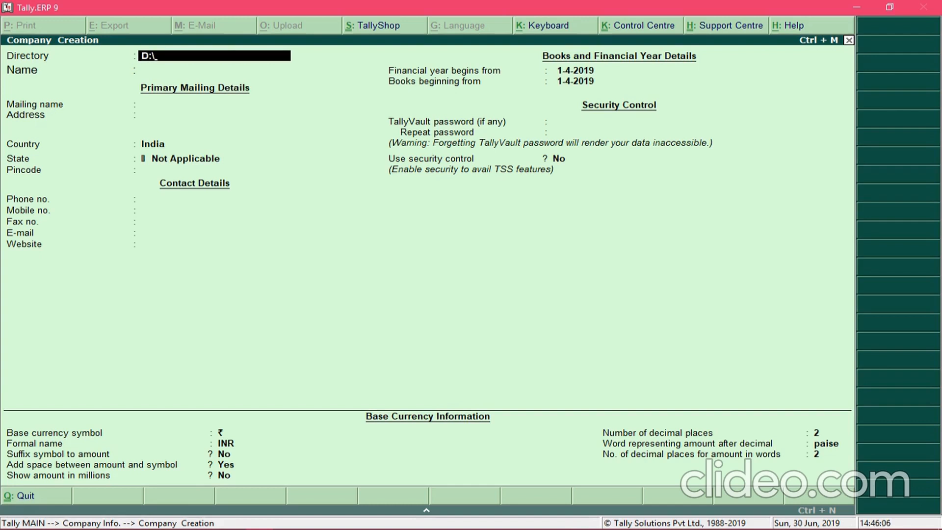
# Confirm D:\ as the company's data directory and move on to Name
pyautogui.press('Return')
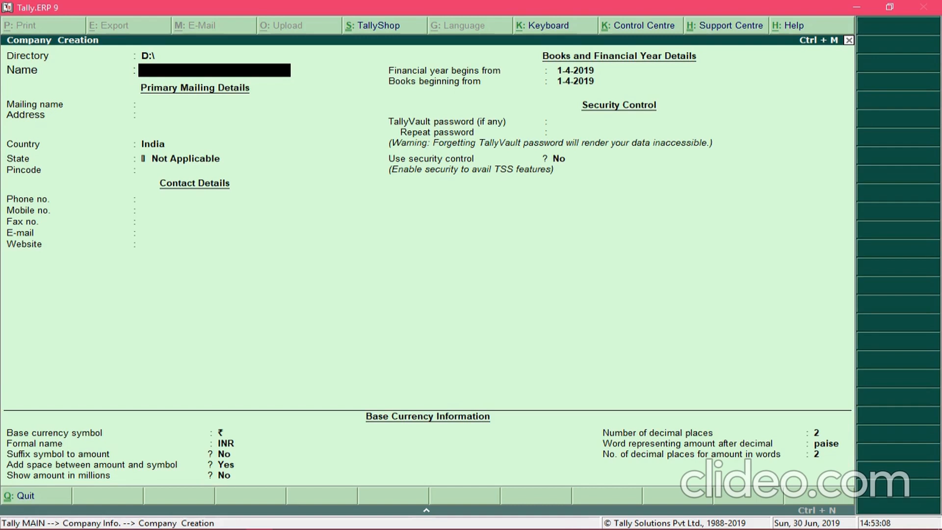
pyautogui.press('BackSpace')
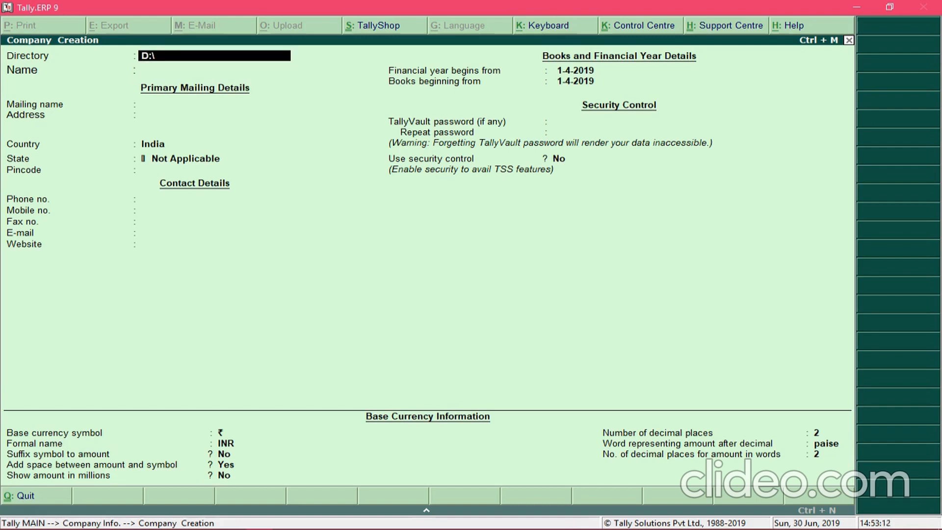
pyautogui.press('Return')
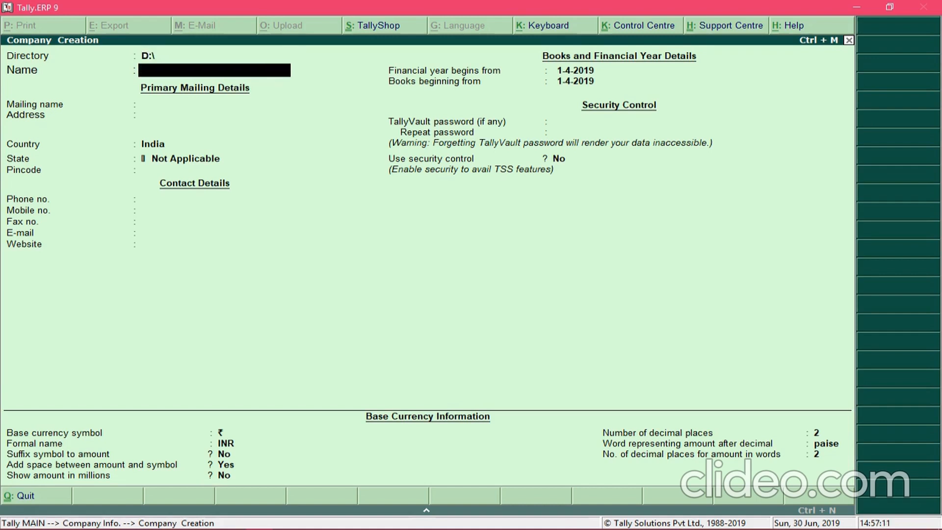
# Enter 'Alpha Sales Private Limited' as the company name and keep the matching mailing name
pyautogui.write('Alpha Sales Private')
pyautogui.write('Limited')
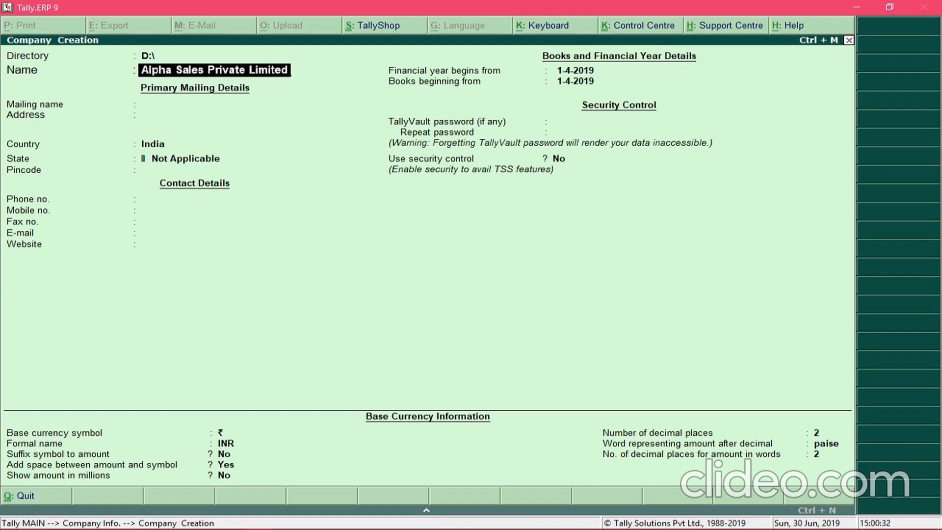
pyautogui.press('Return')
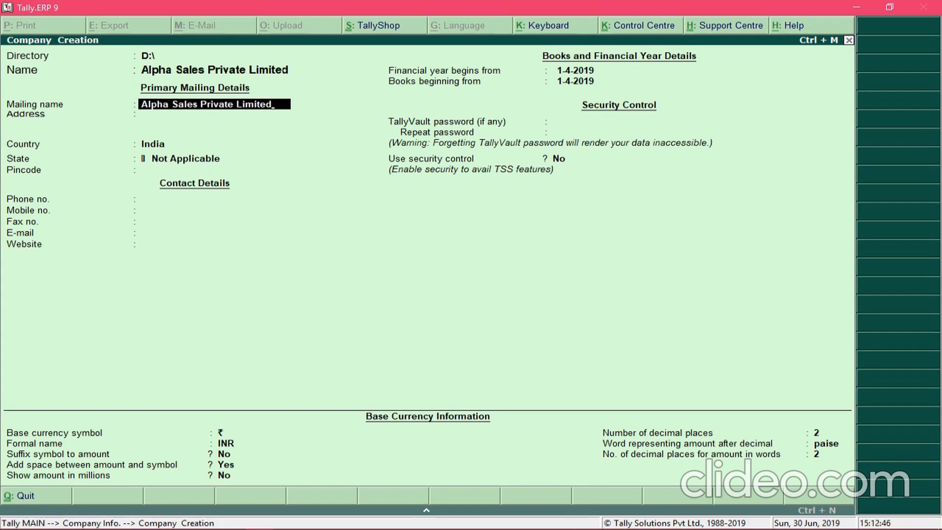
pyautogui.press('Return')
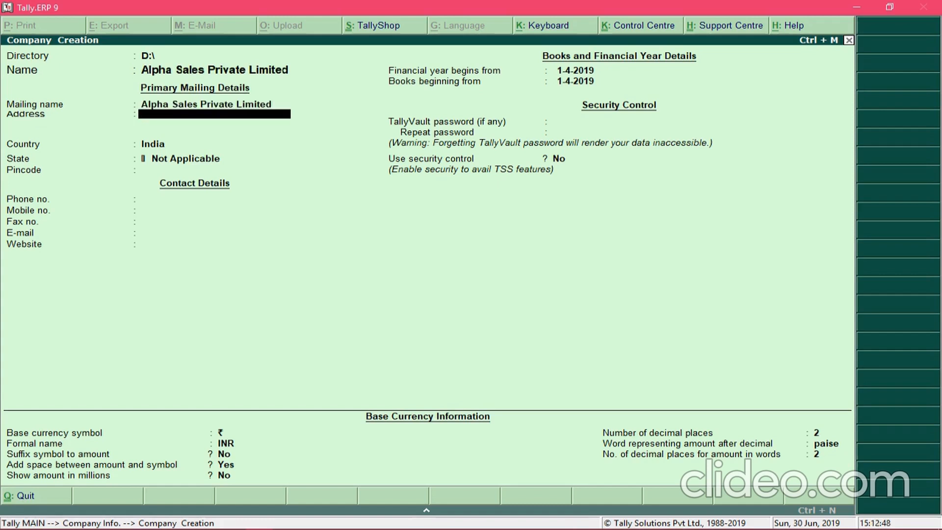
# Enter the company's three-line postal address and accept India as the country
pyautogui.write('Boomerang Business Centre')
pyautogui.press('Return')
pyautogui.write('Andheri East')
pyautogui.press('Return')
pyautogui.write('Mumbai')
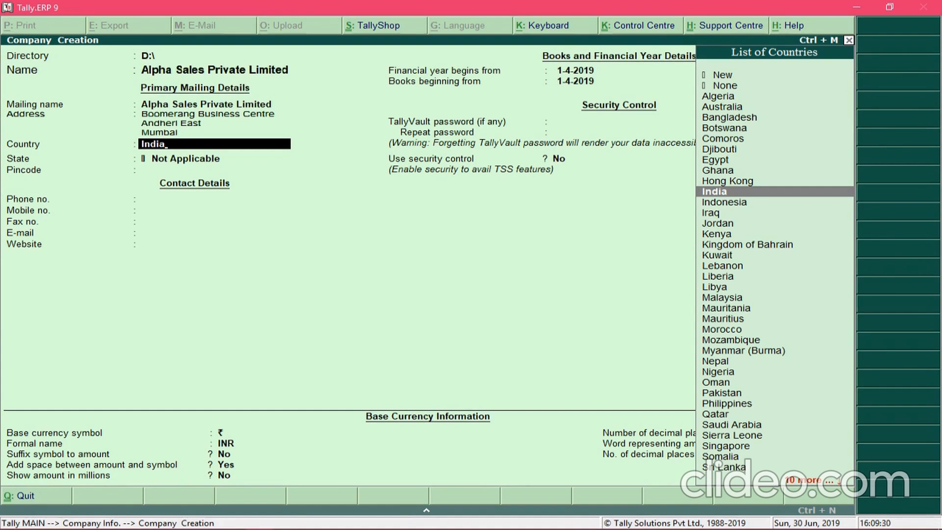
pyautogui.press('Return')
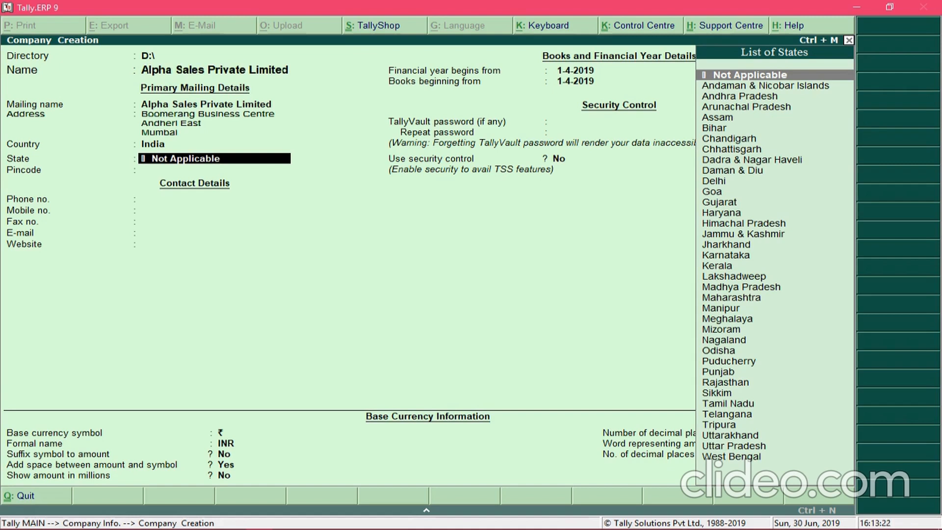
# Pick Maharashtra from the List of States by typing 'Mah'
pyautogui.write('Mah')
pyautogui.press('Return')
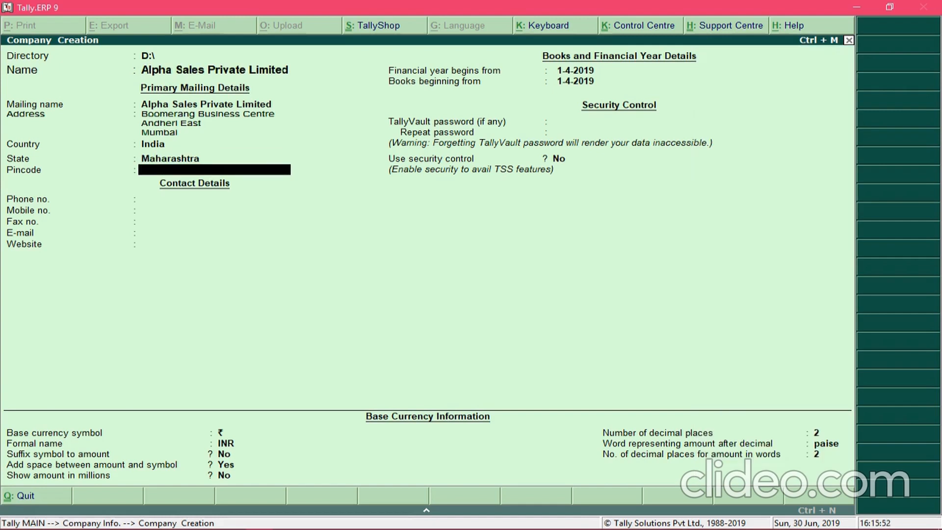
pyautogui.press('BackSpace')
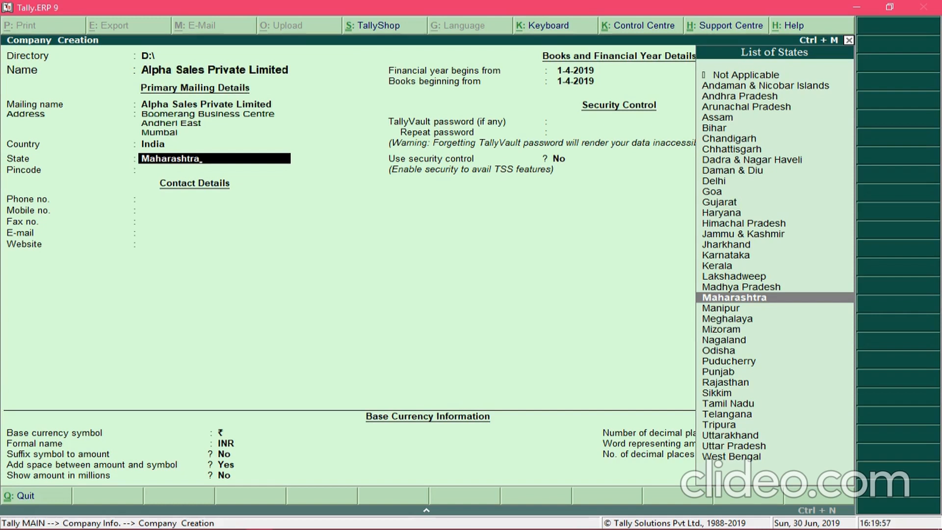
pyautogui.press('Return')
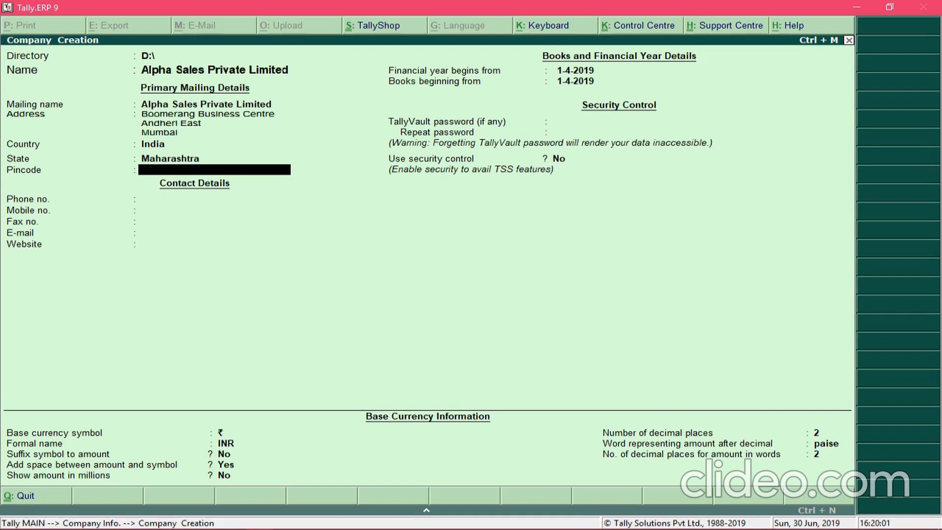
pyautogui.write('4000072')
pyautogui.press('Return')
pyautogui.write('022-2345678')
pyautogui.press('Return')
pyautogui.write('987654321')
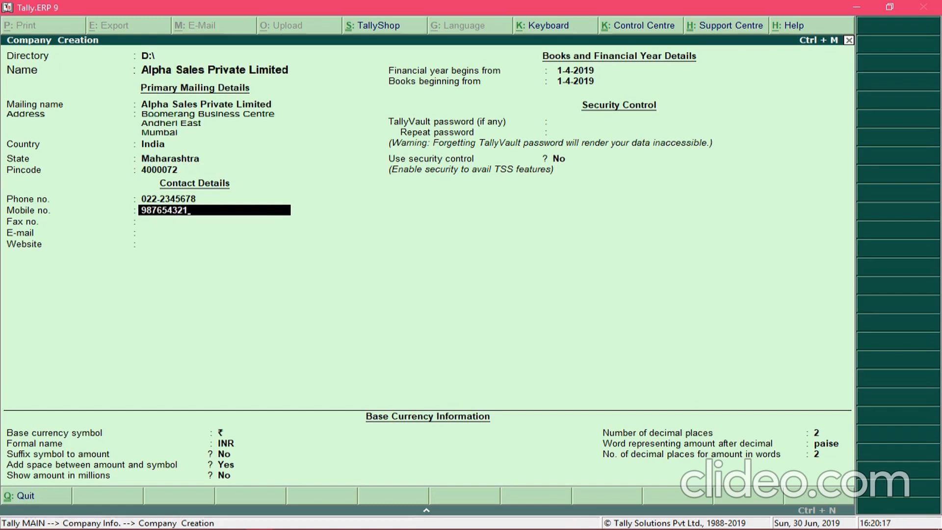
pyautogui.press('Return')
pyautogui.press('Return')
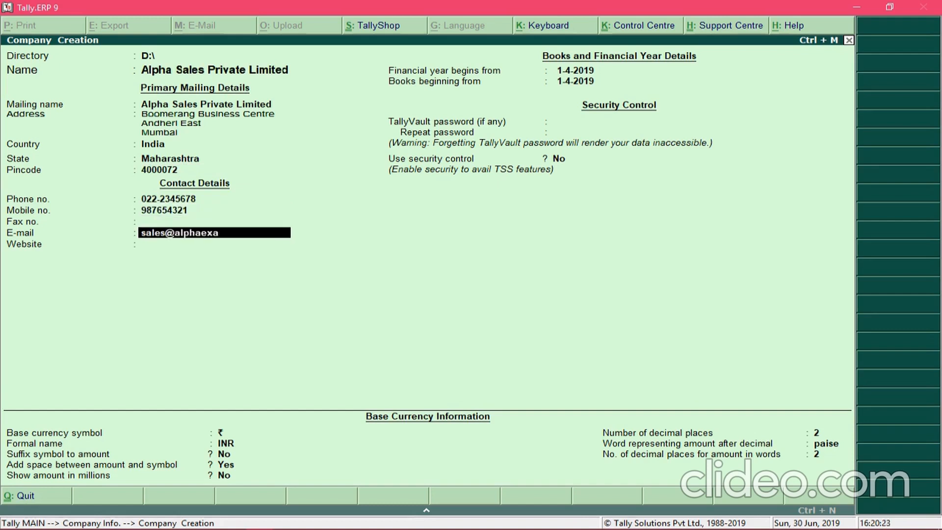
pyautogui.press('Return')
pyautogui.write('www.alphaexample.com')
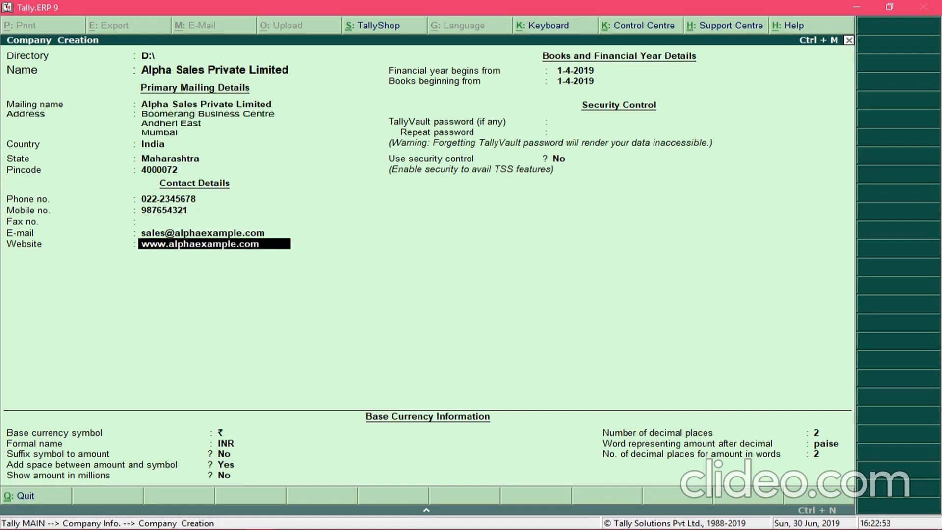
pyautogui.press('Return')
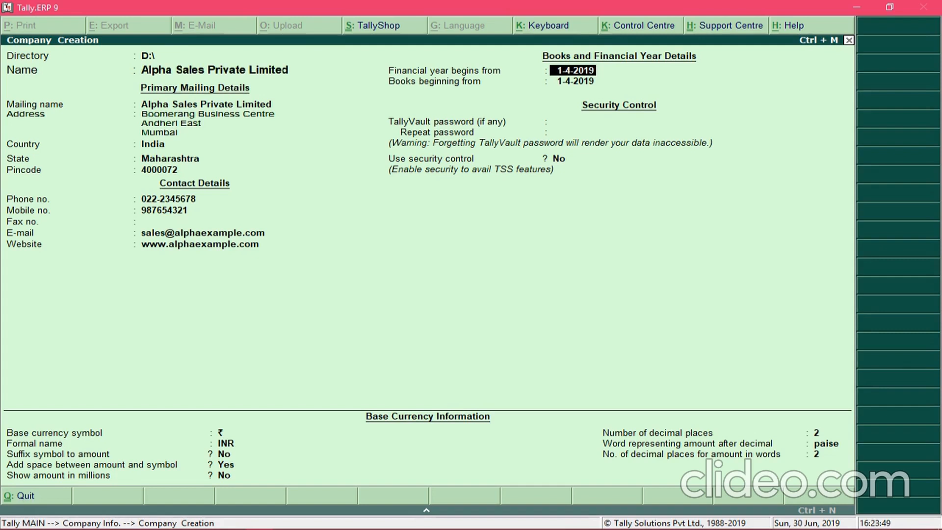
# Keep 1-4-2019 as the financial year start date
pyautogui.press('Return')
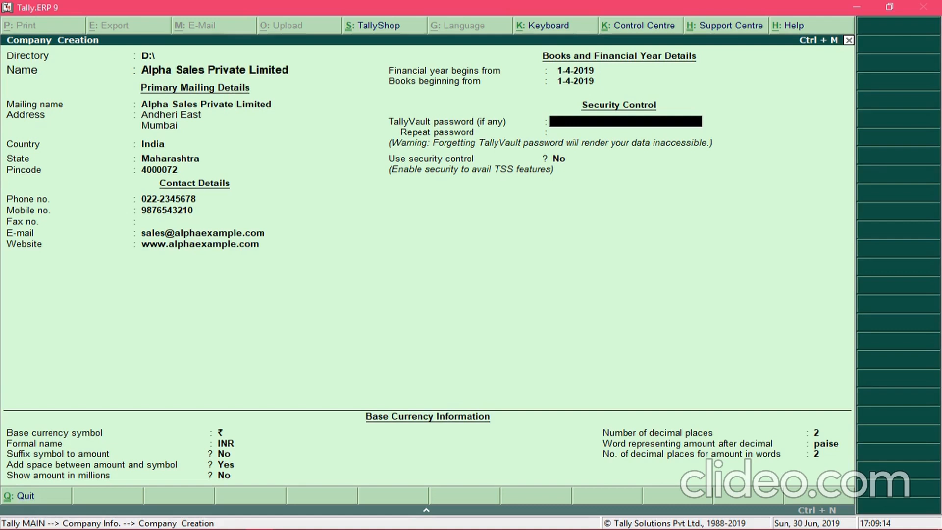
# Leave the TallyVault password empty
pyautogui.press('Return')
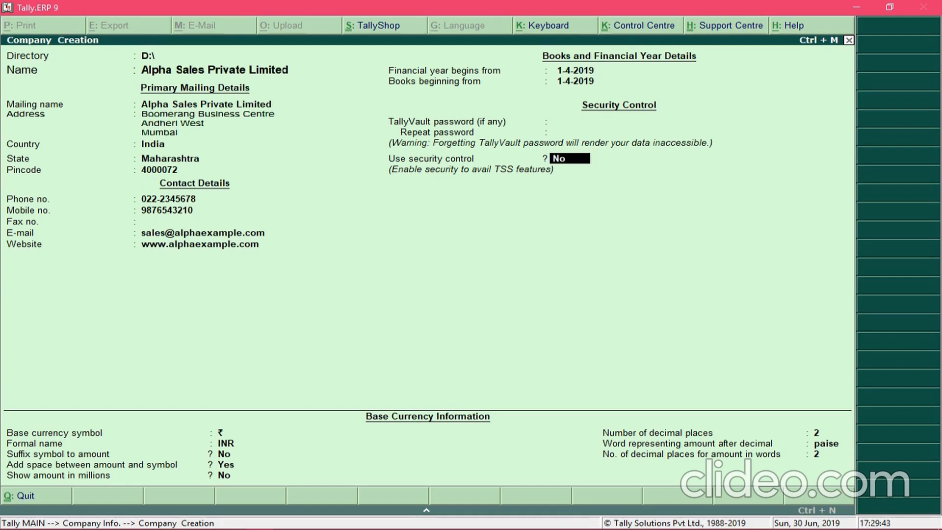
# Keep security control off and default ₹/INR currency with 2 decimal places, reaching Accept?
pyautogui.press('Return')
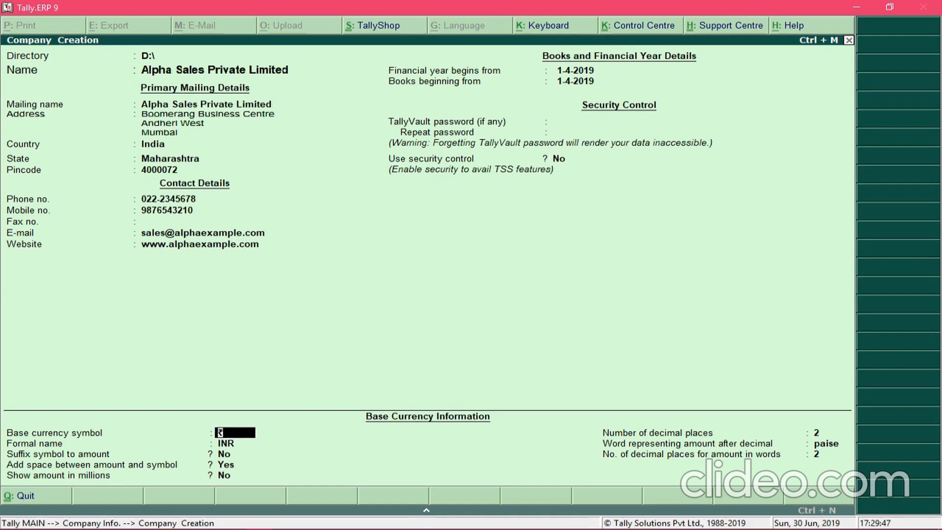
pyautogui.press('Return')
pyautogui.press('Return')
pyautogui.press('Return')
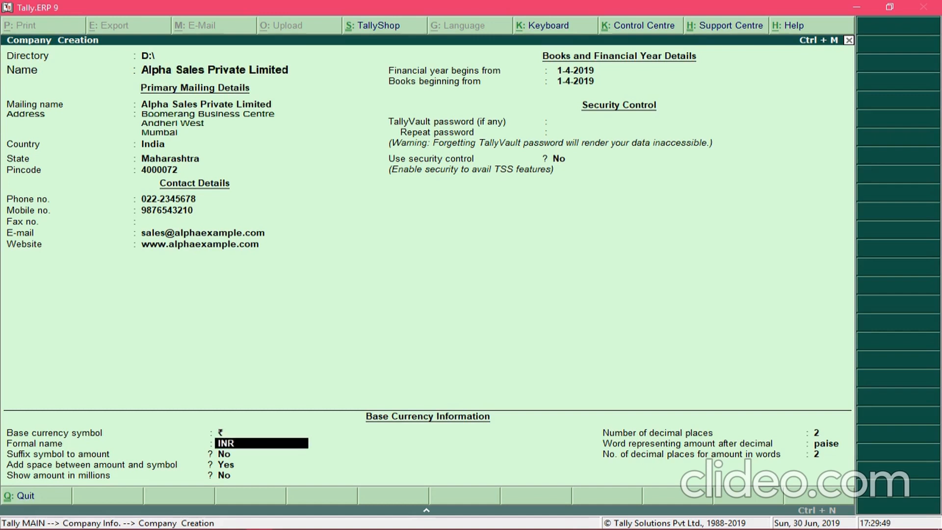
pyautogui.press('Return')
pyautogui.press('Return')
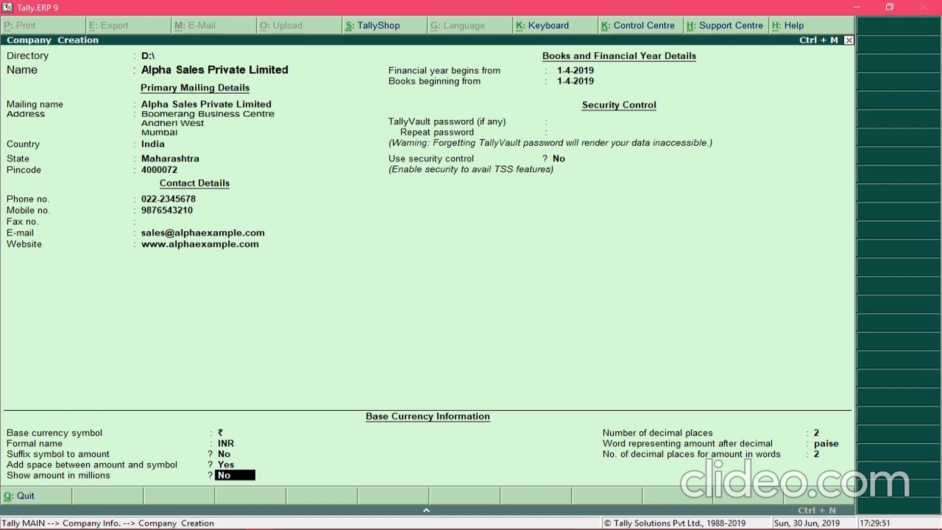
pyautogui.press('Return')
pyautogui.press('Return')
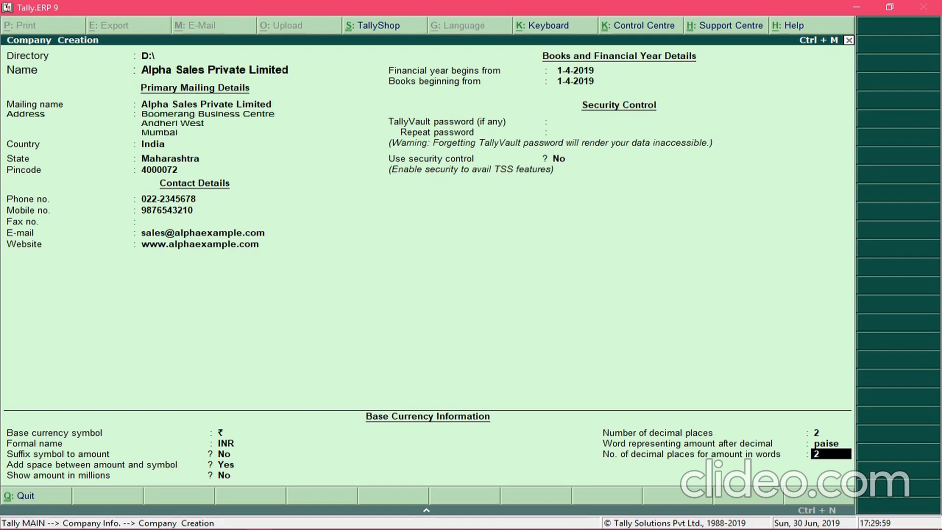
pyautogui.press('Return')
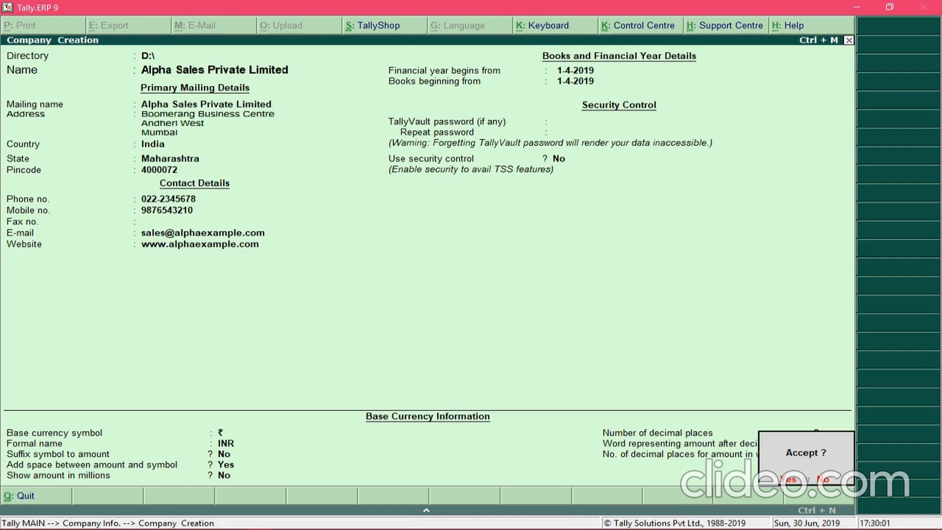